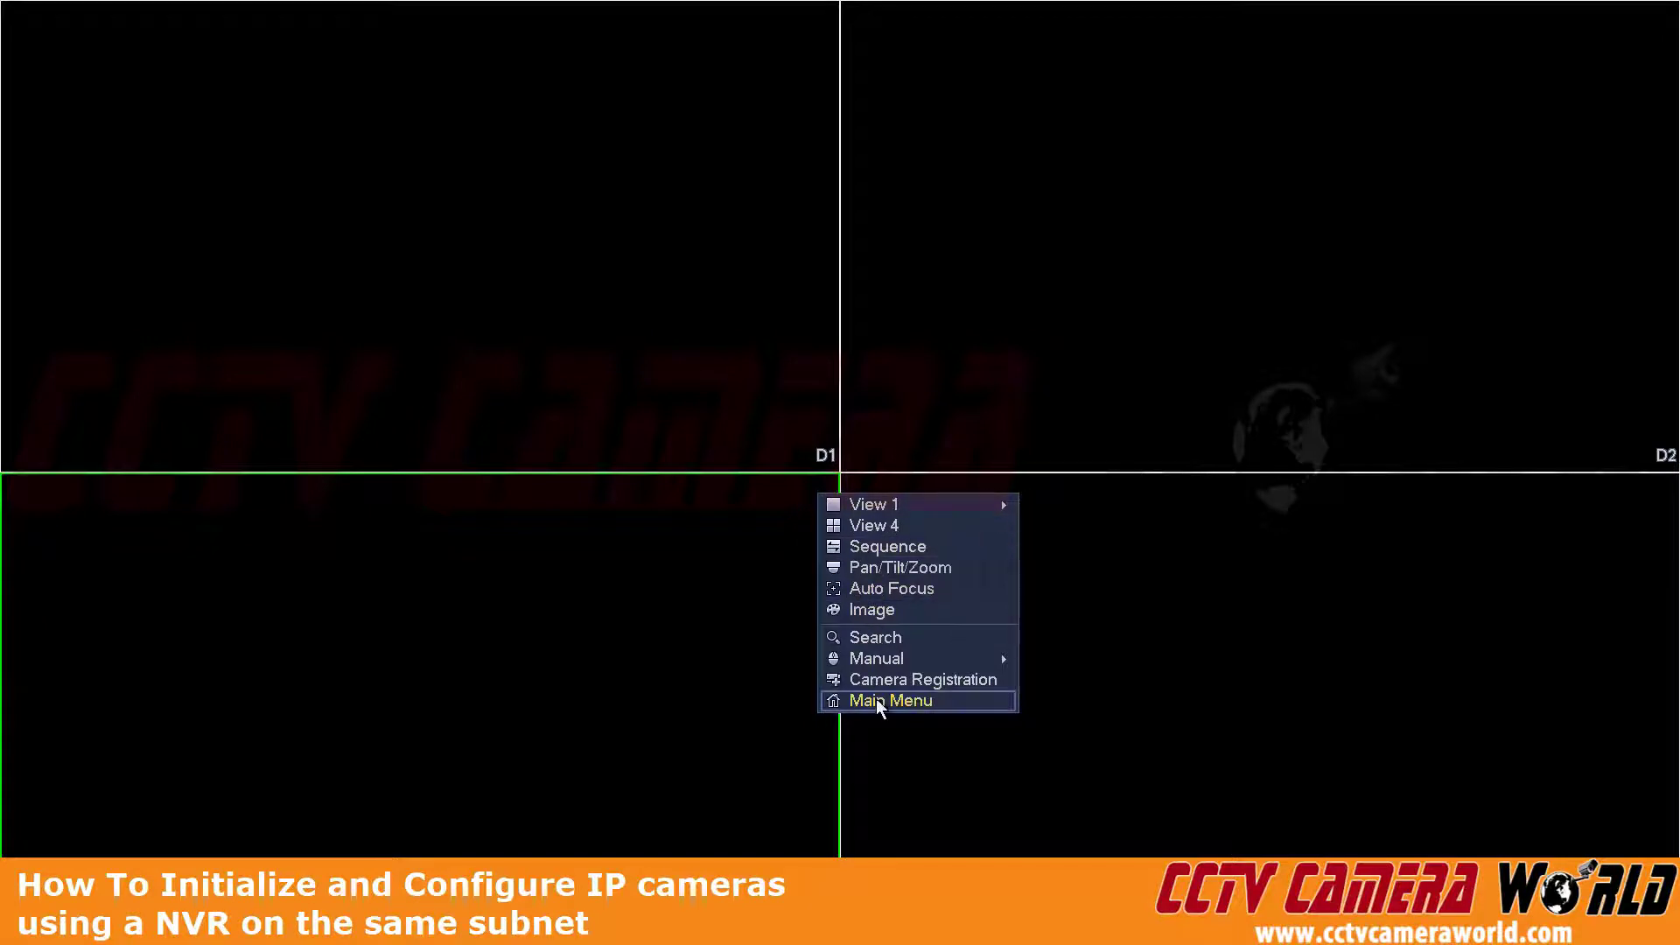
Log in to the recorder's main menu as admin with the account's unlock pattern.
left_click(878, 703)
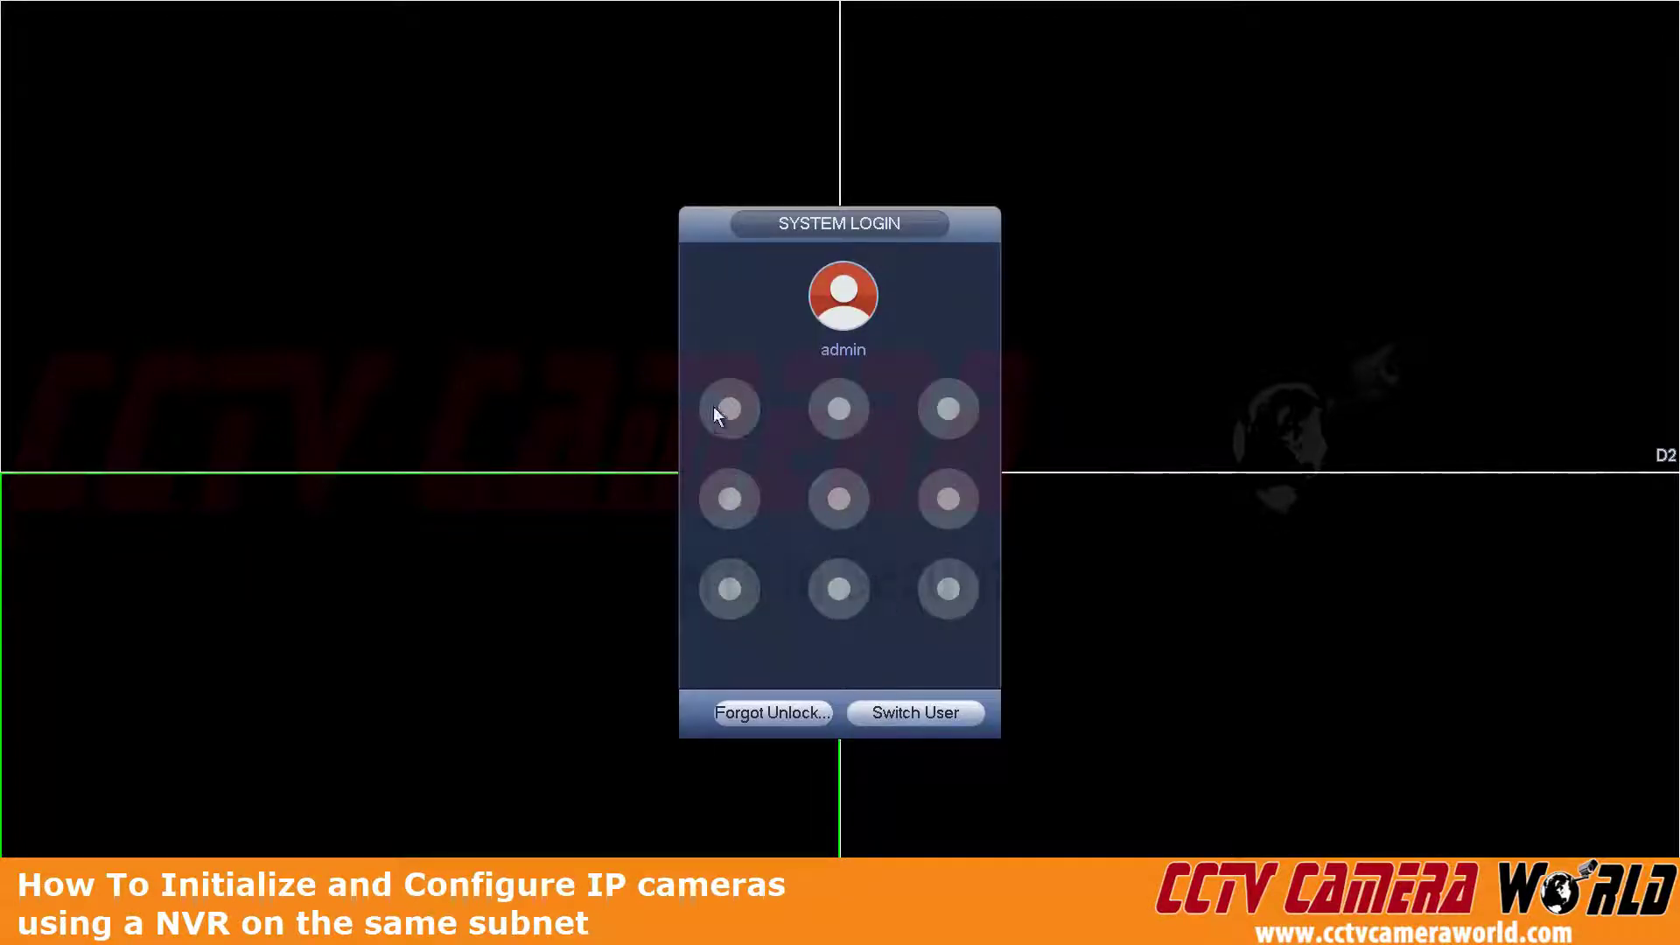
left_click_drag(728, 407, 943, 426)
mouse_move(945, 512)
left_mouse_down()
mouse_move(950, 583)
mouse_move(868, 590)
left_mouse_up()
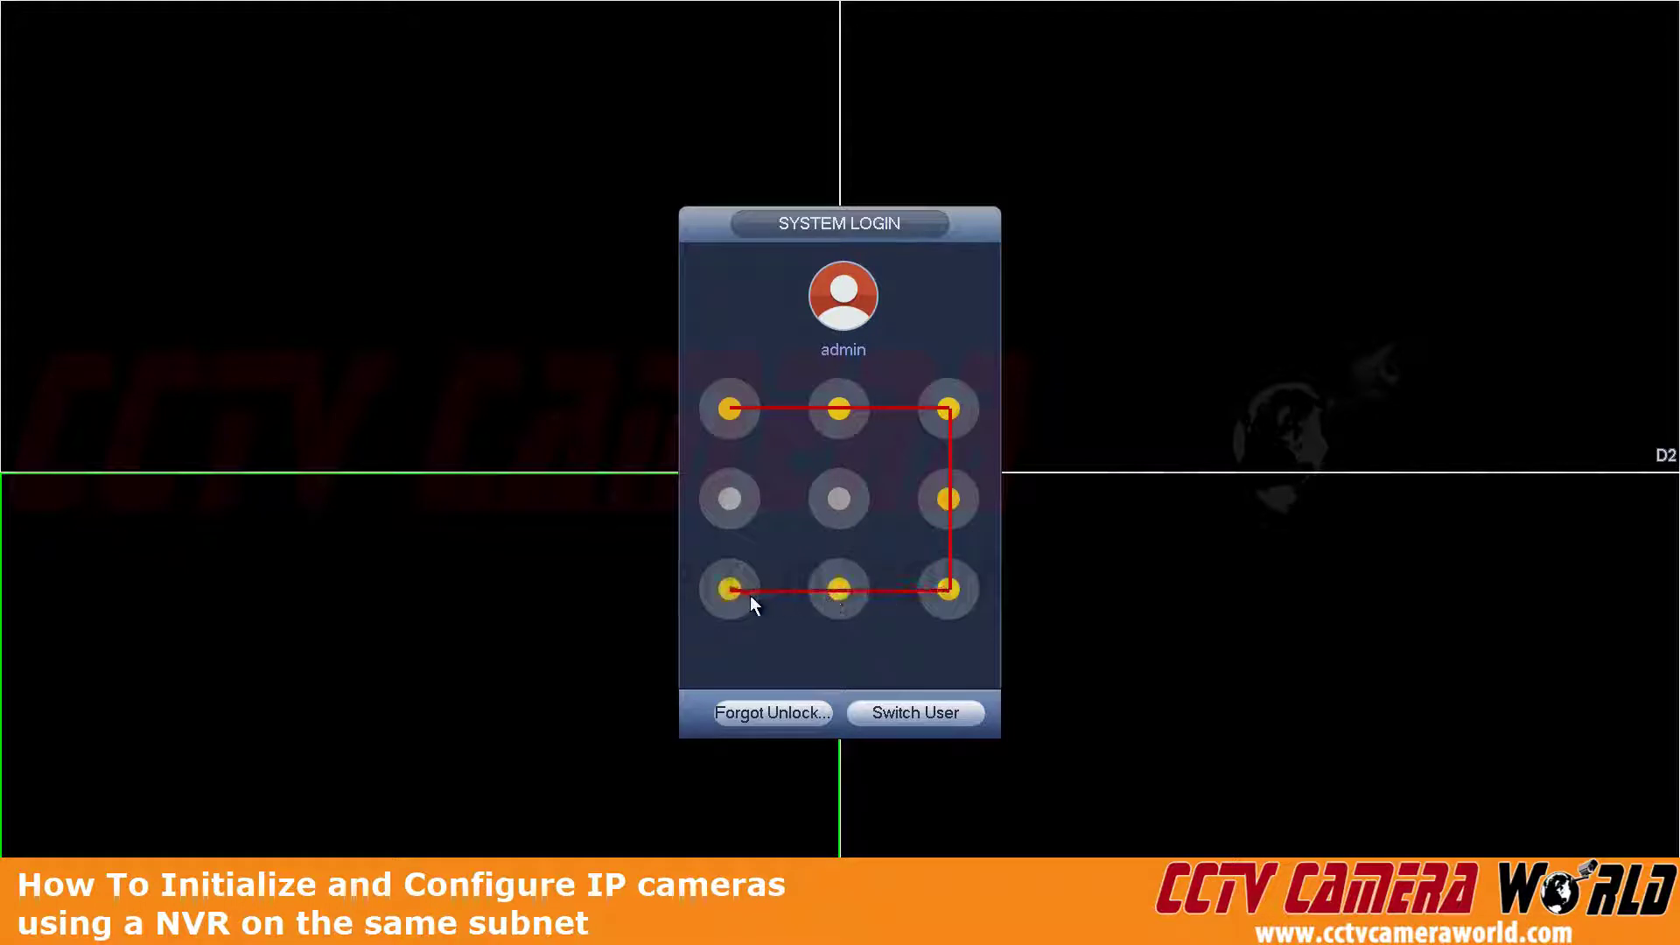
left_click_drag(751, 597, 751, 598)
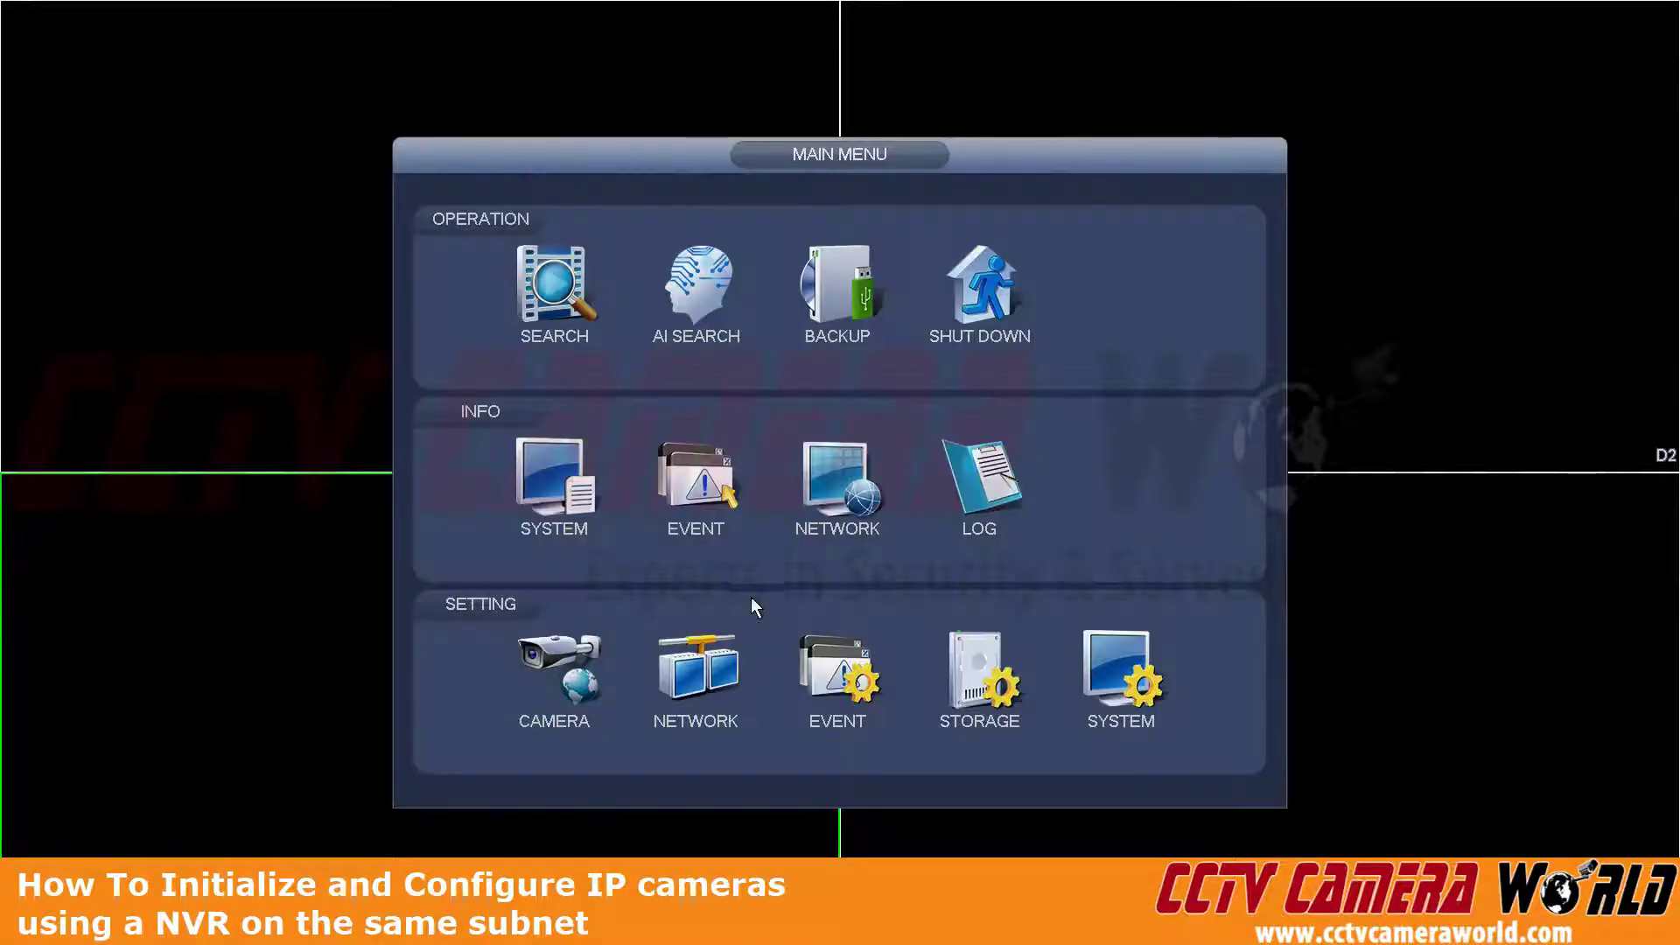
Open the camera registration settings and search the network for connected devices.
left_click(593, 680)
right_click(591, 674)
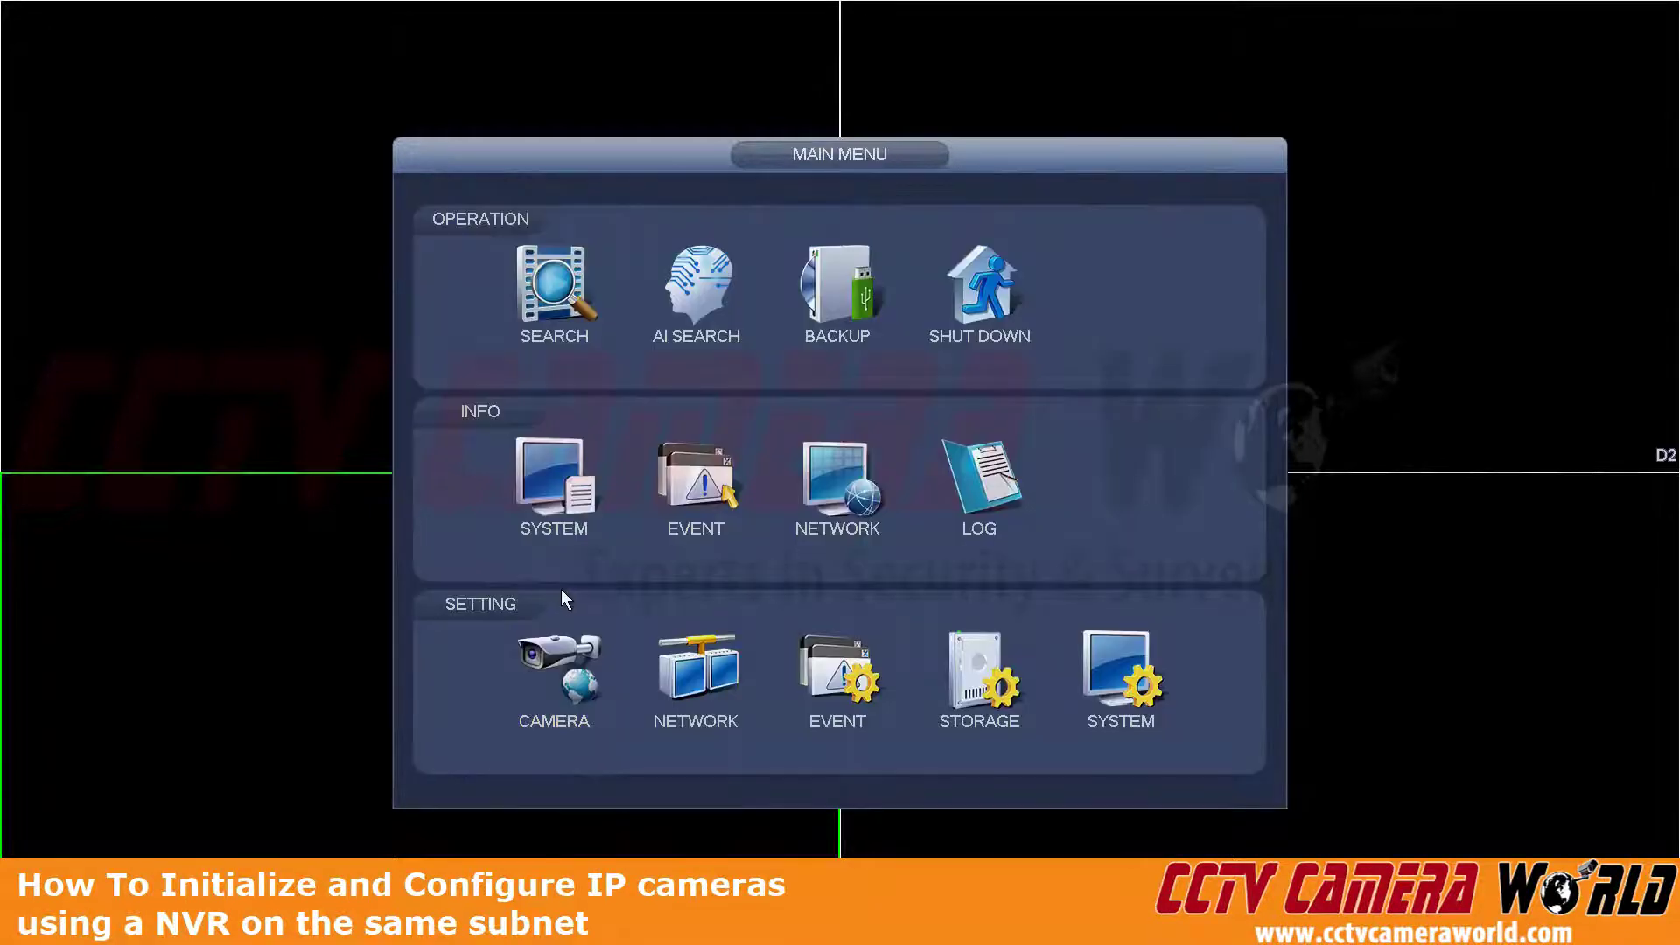
left_click(577, 676)
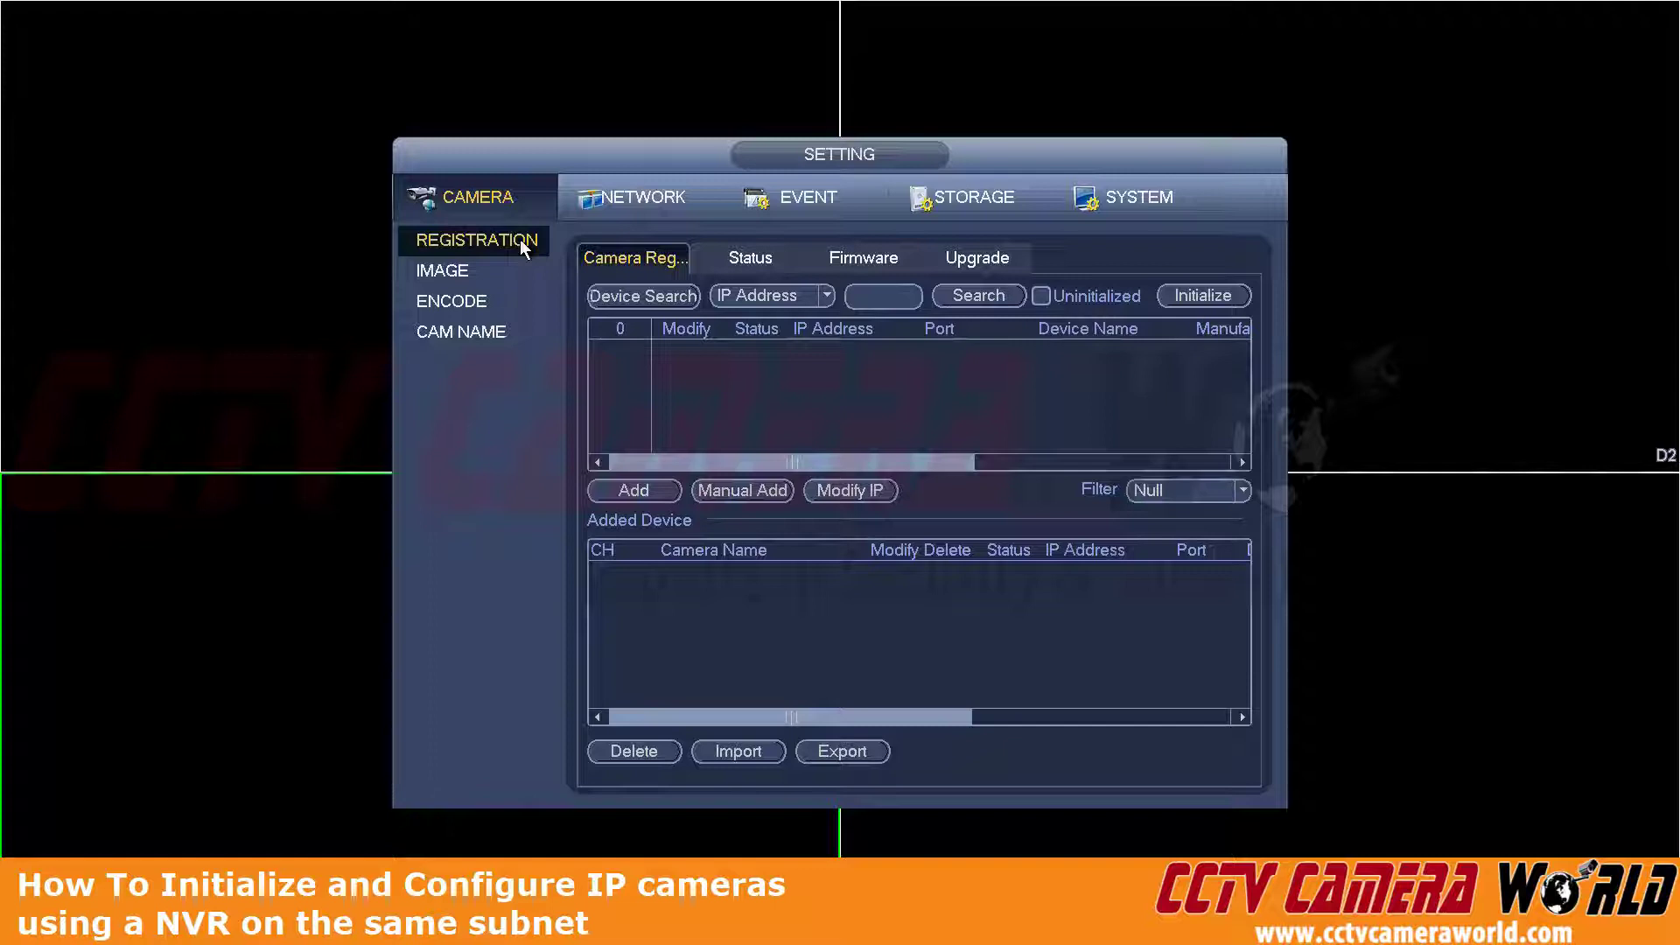
left_click(629, 295)
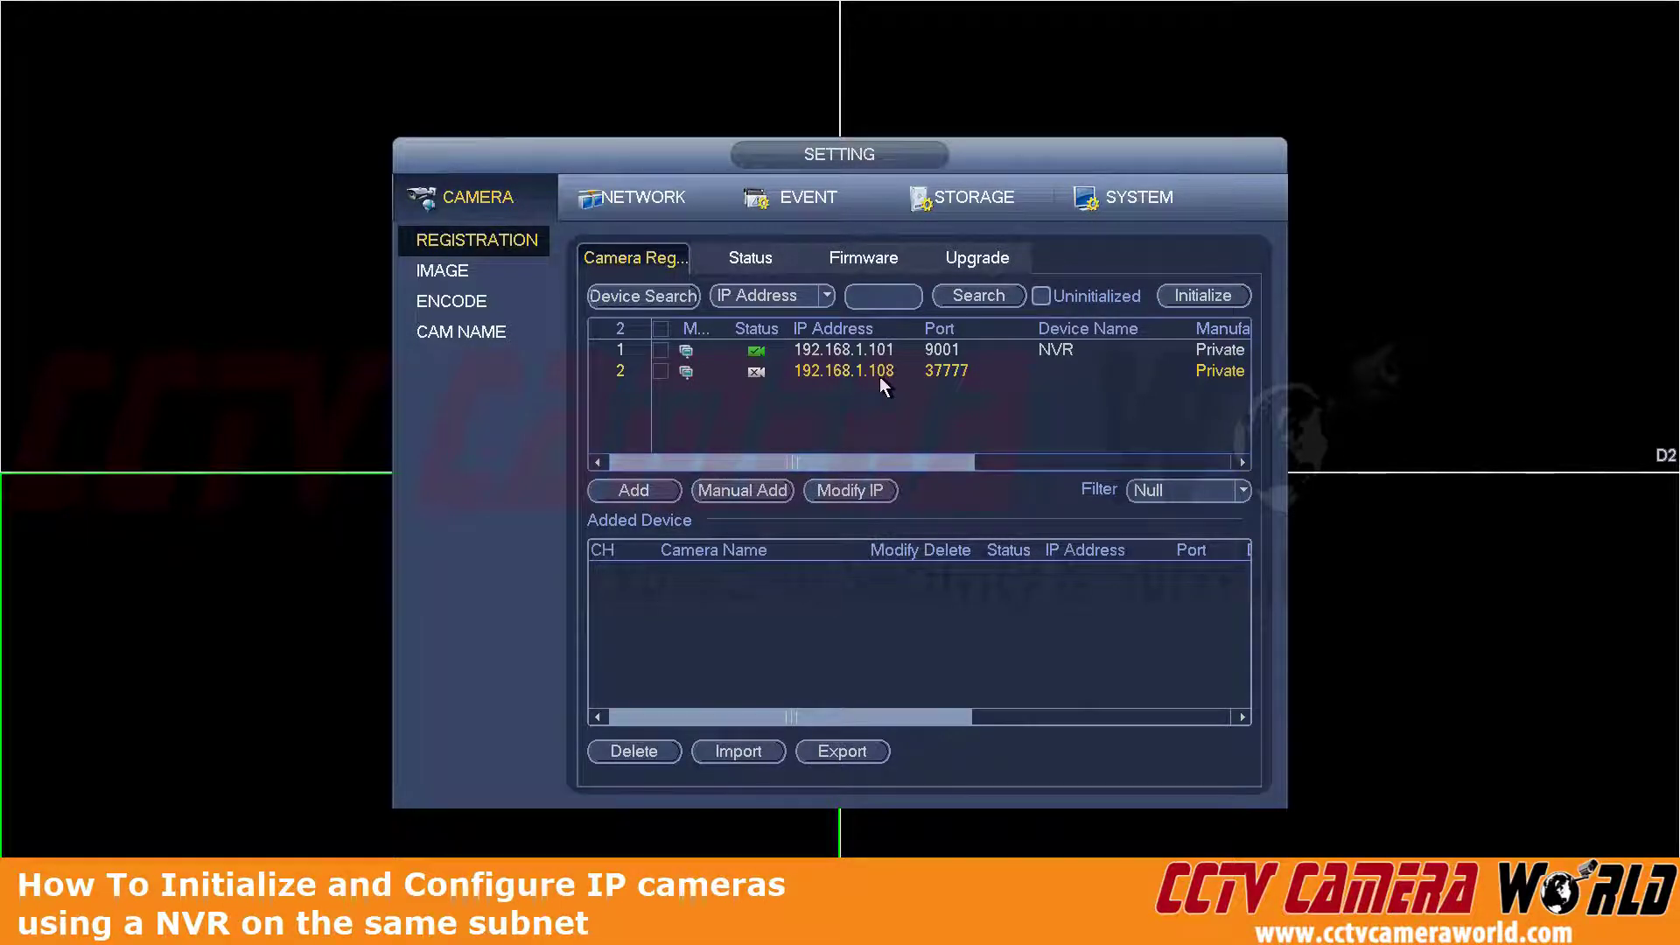
Start initializing the camera at 192.168.1.108, using the current device password and email info.
left_click(667, 371)
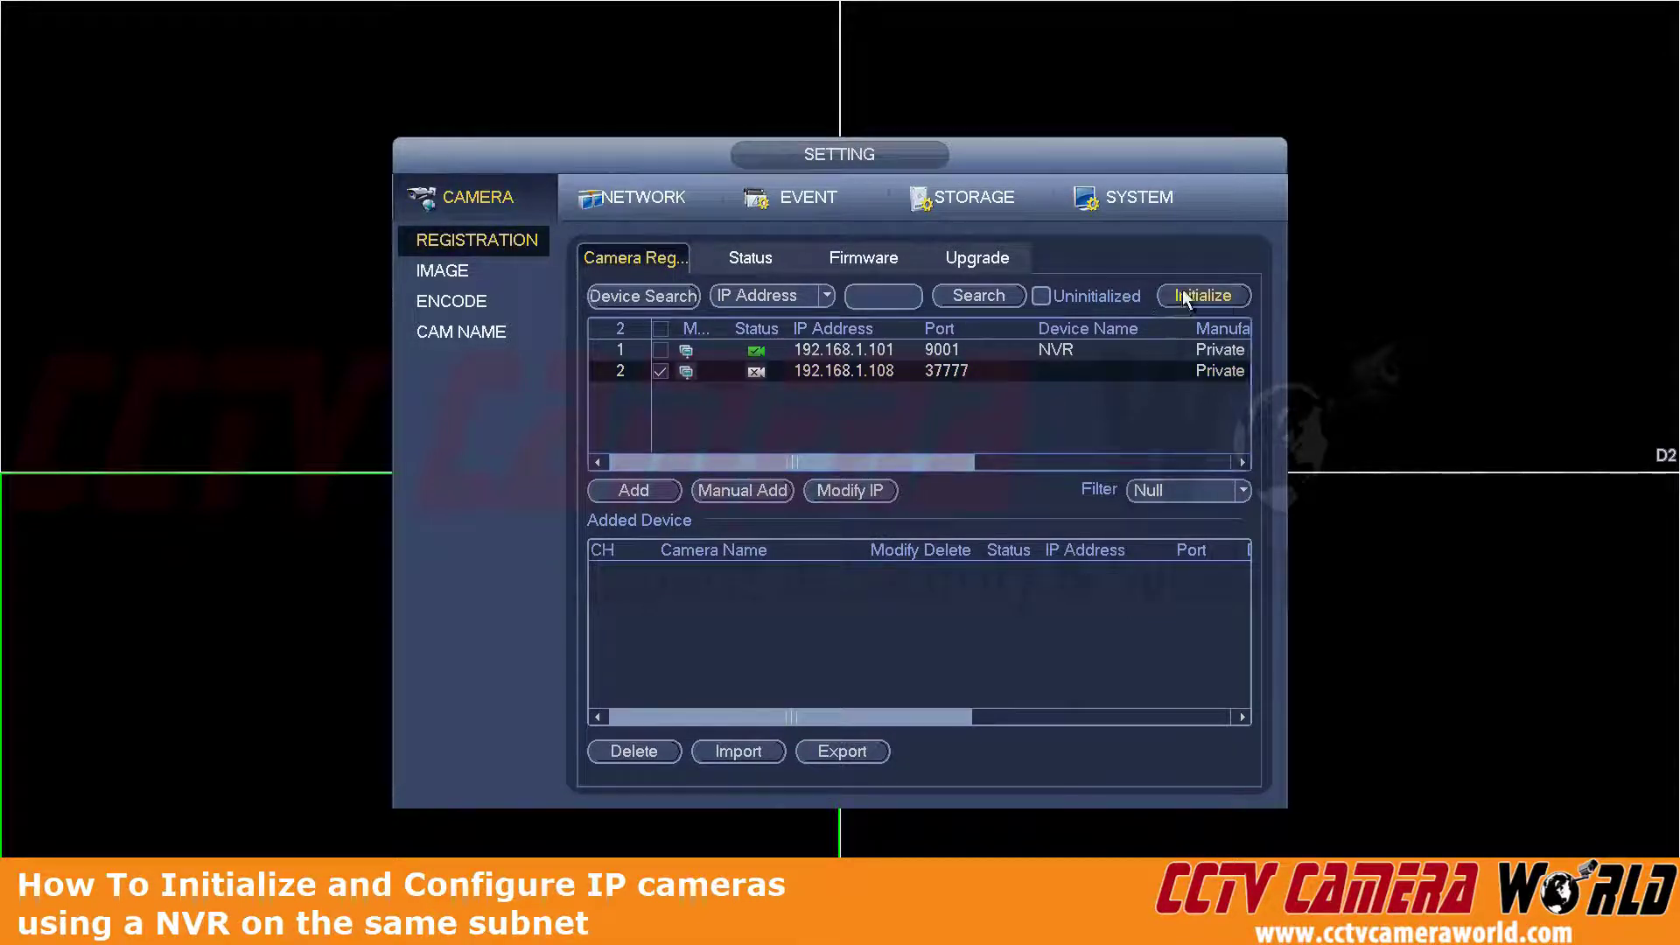
left_click(690, 369)
left_click(811, 549)
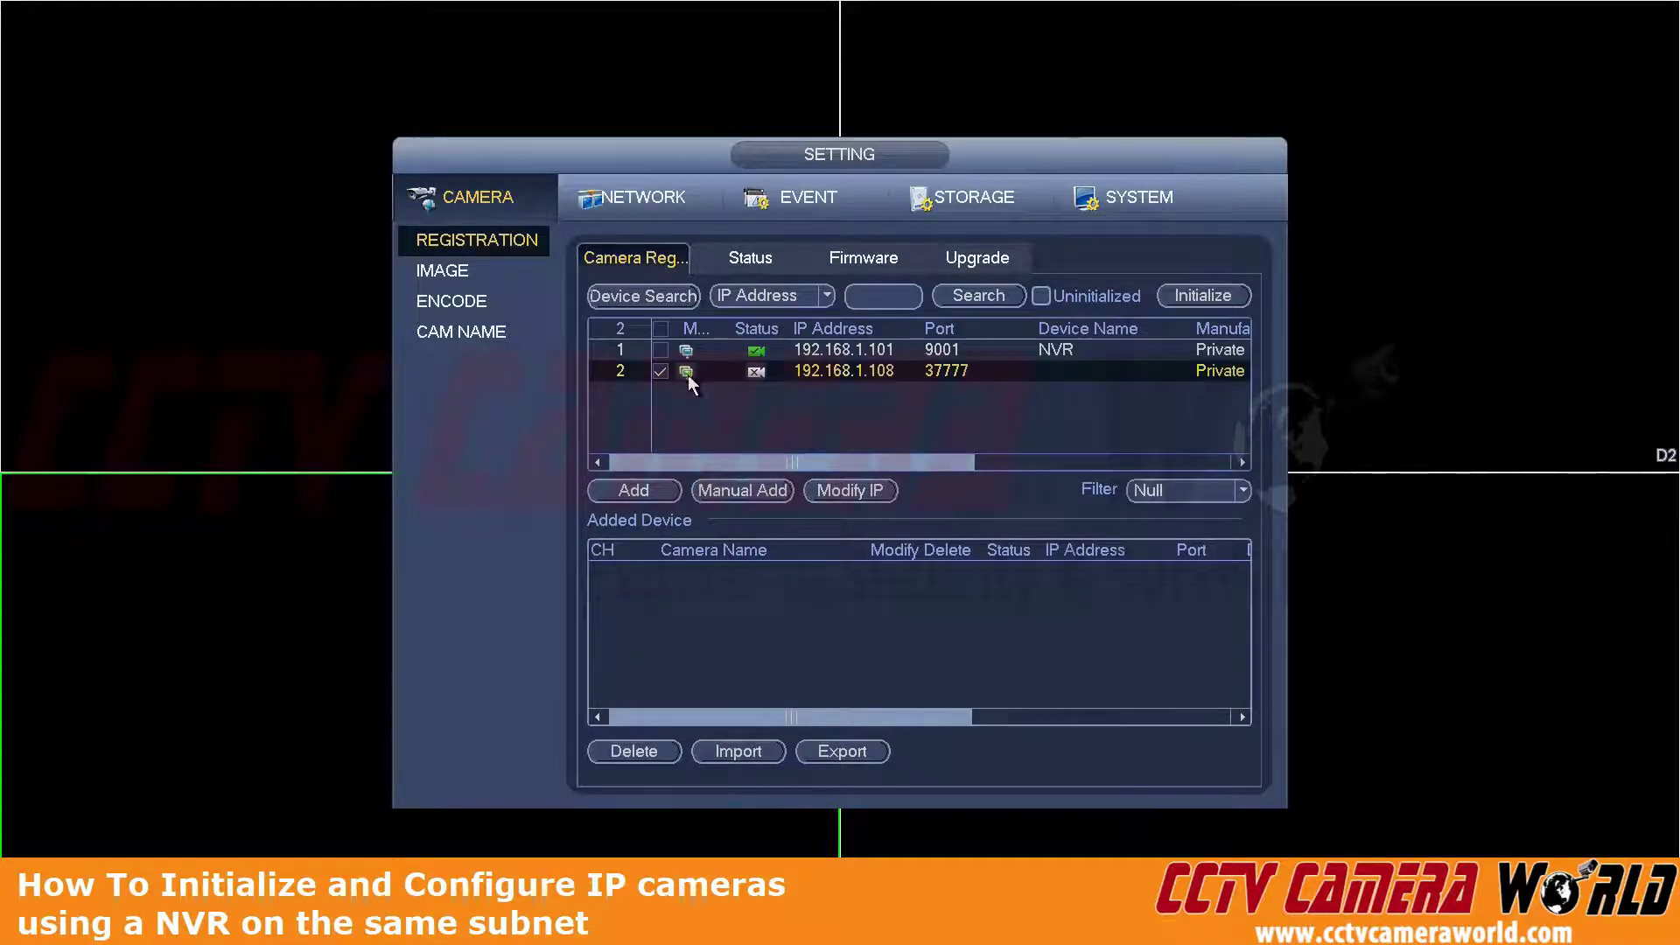
left_click(1184, 298)
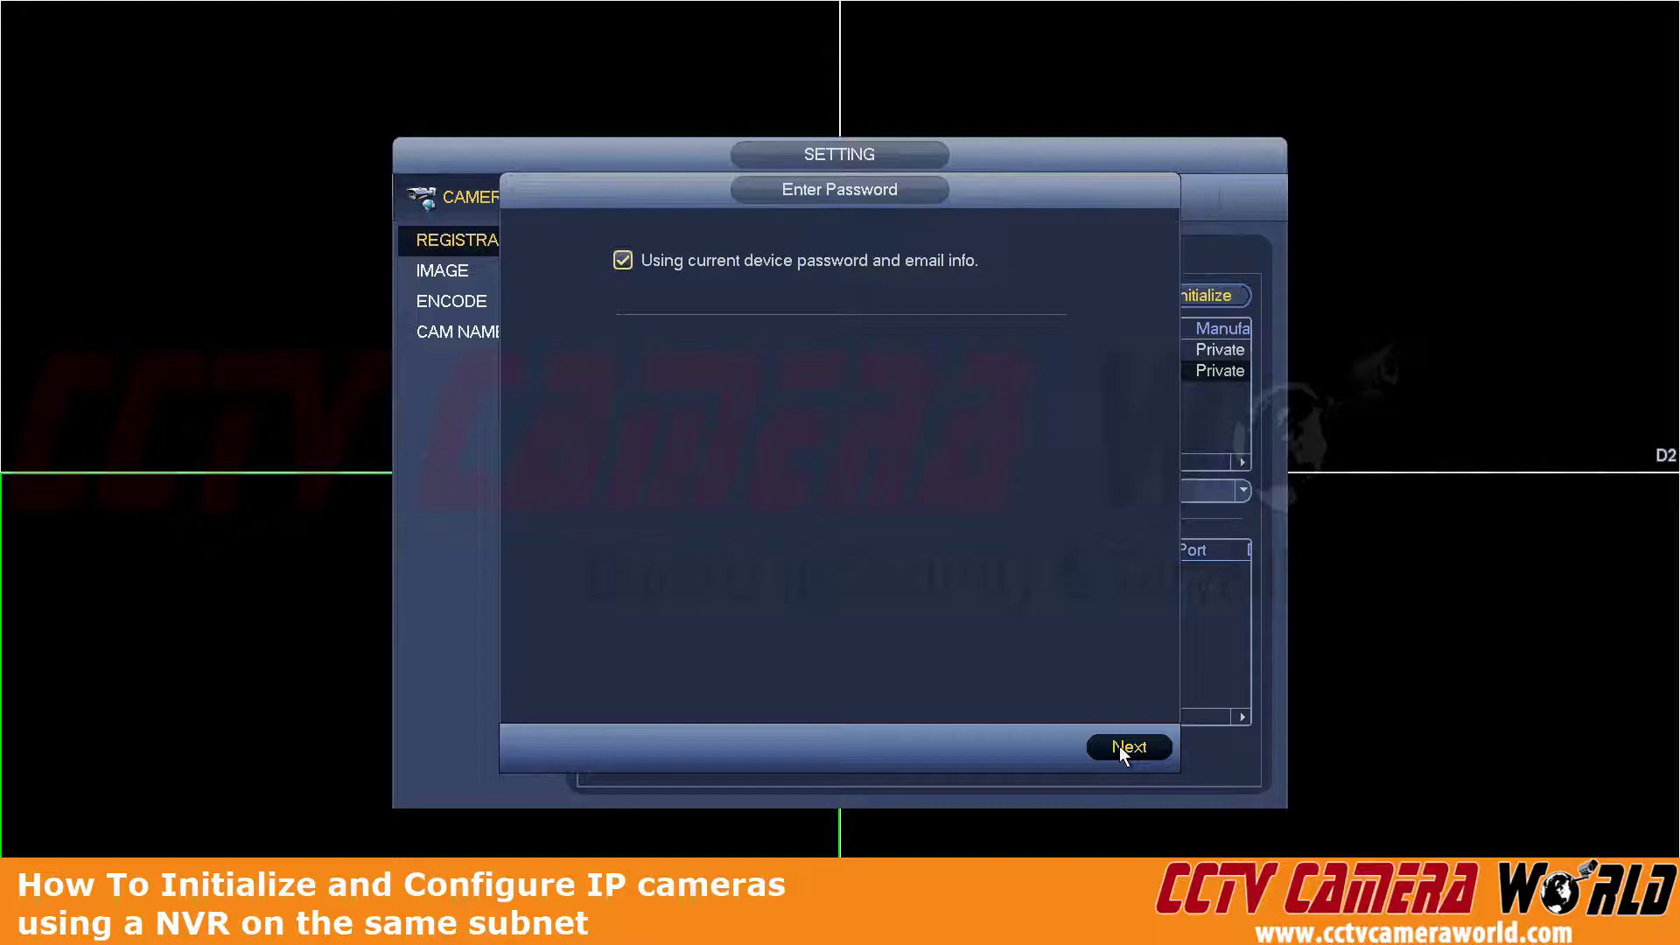
left_click(1127, 748)
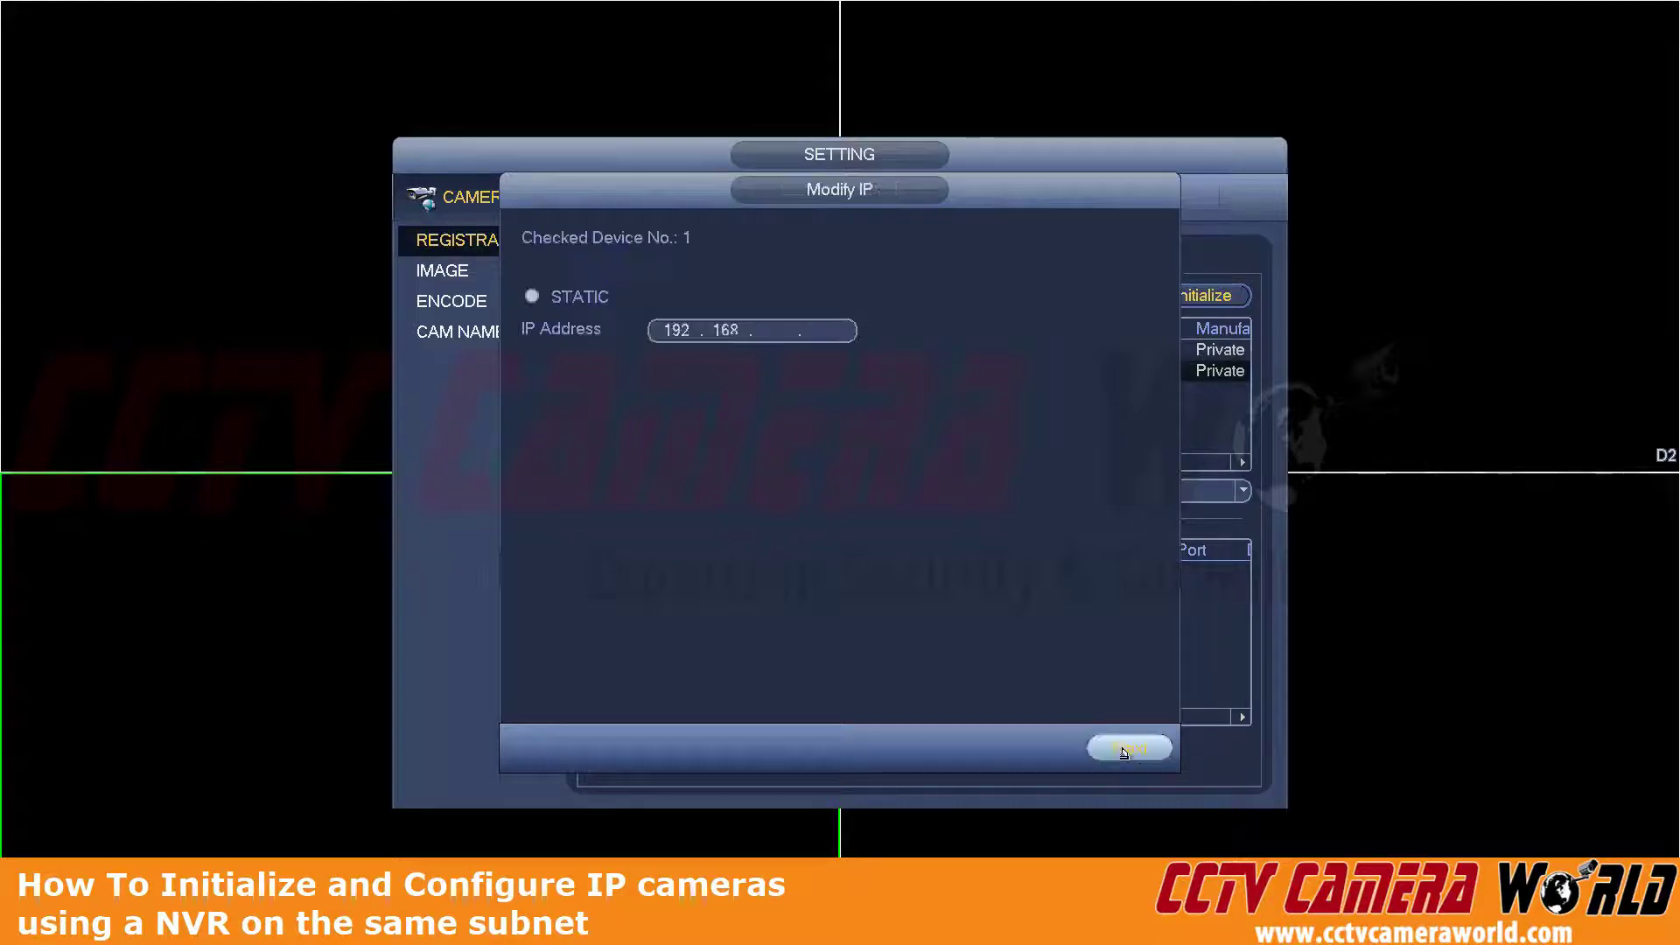
Set the camera's static IP address to 192.168.1.81.
left_click(818, 333)
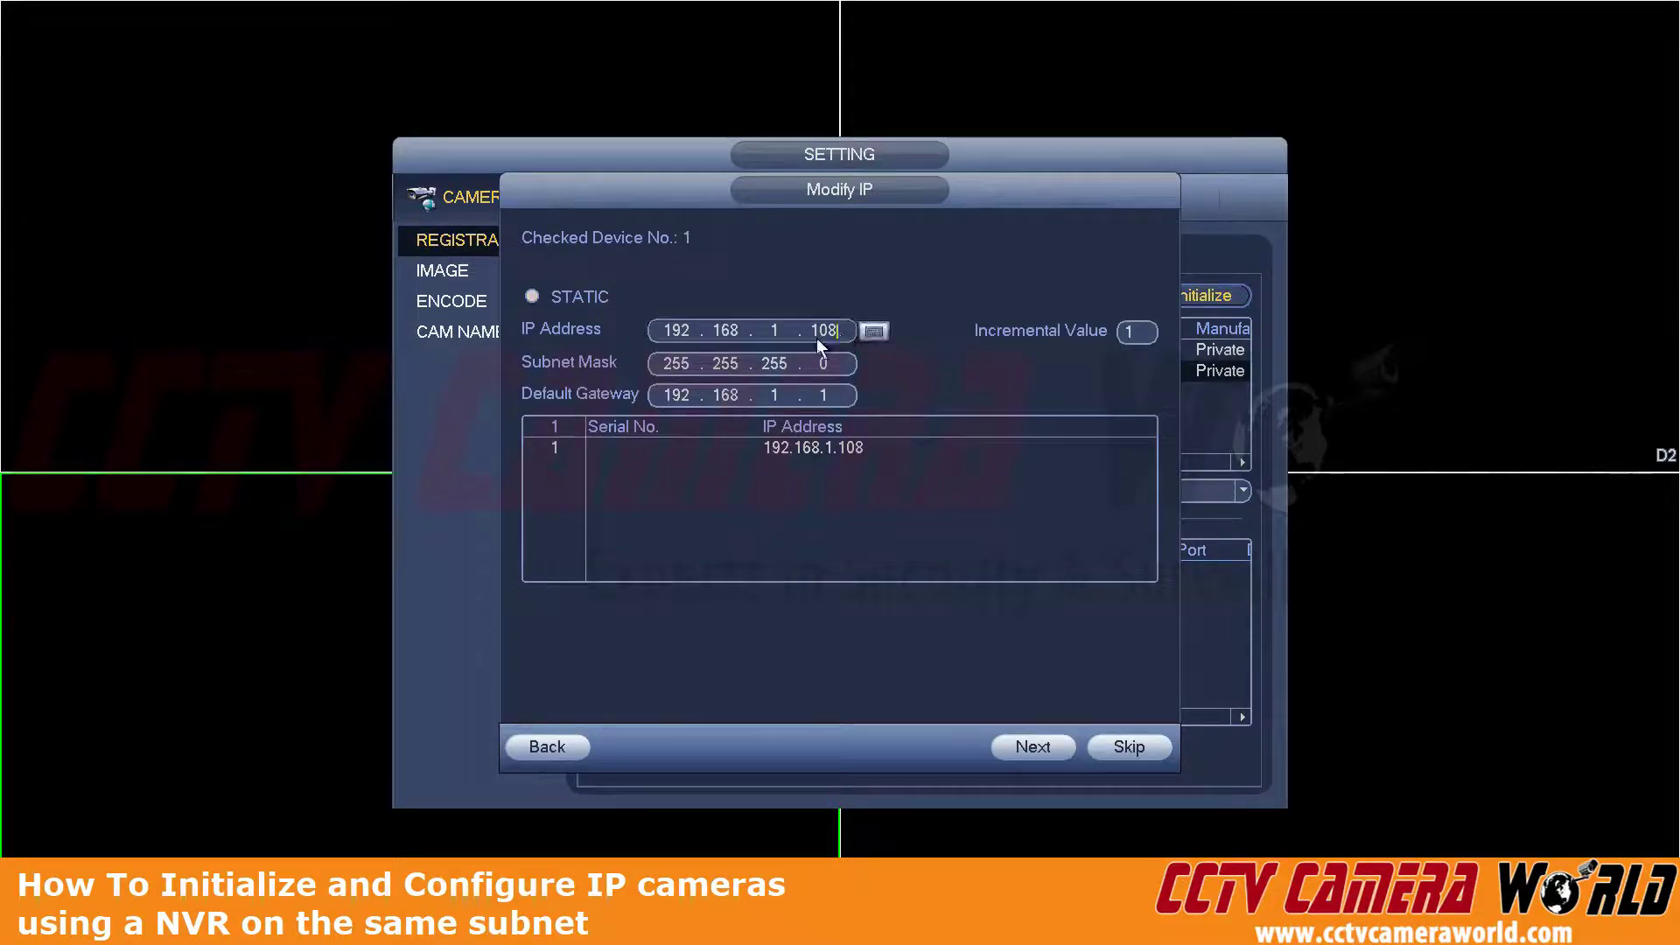
left_click(873, 331)
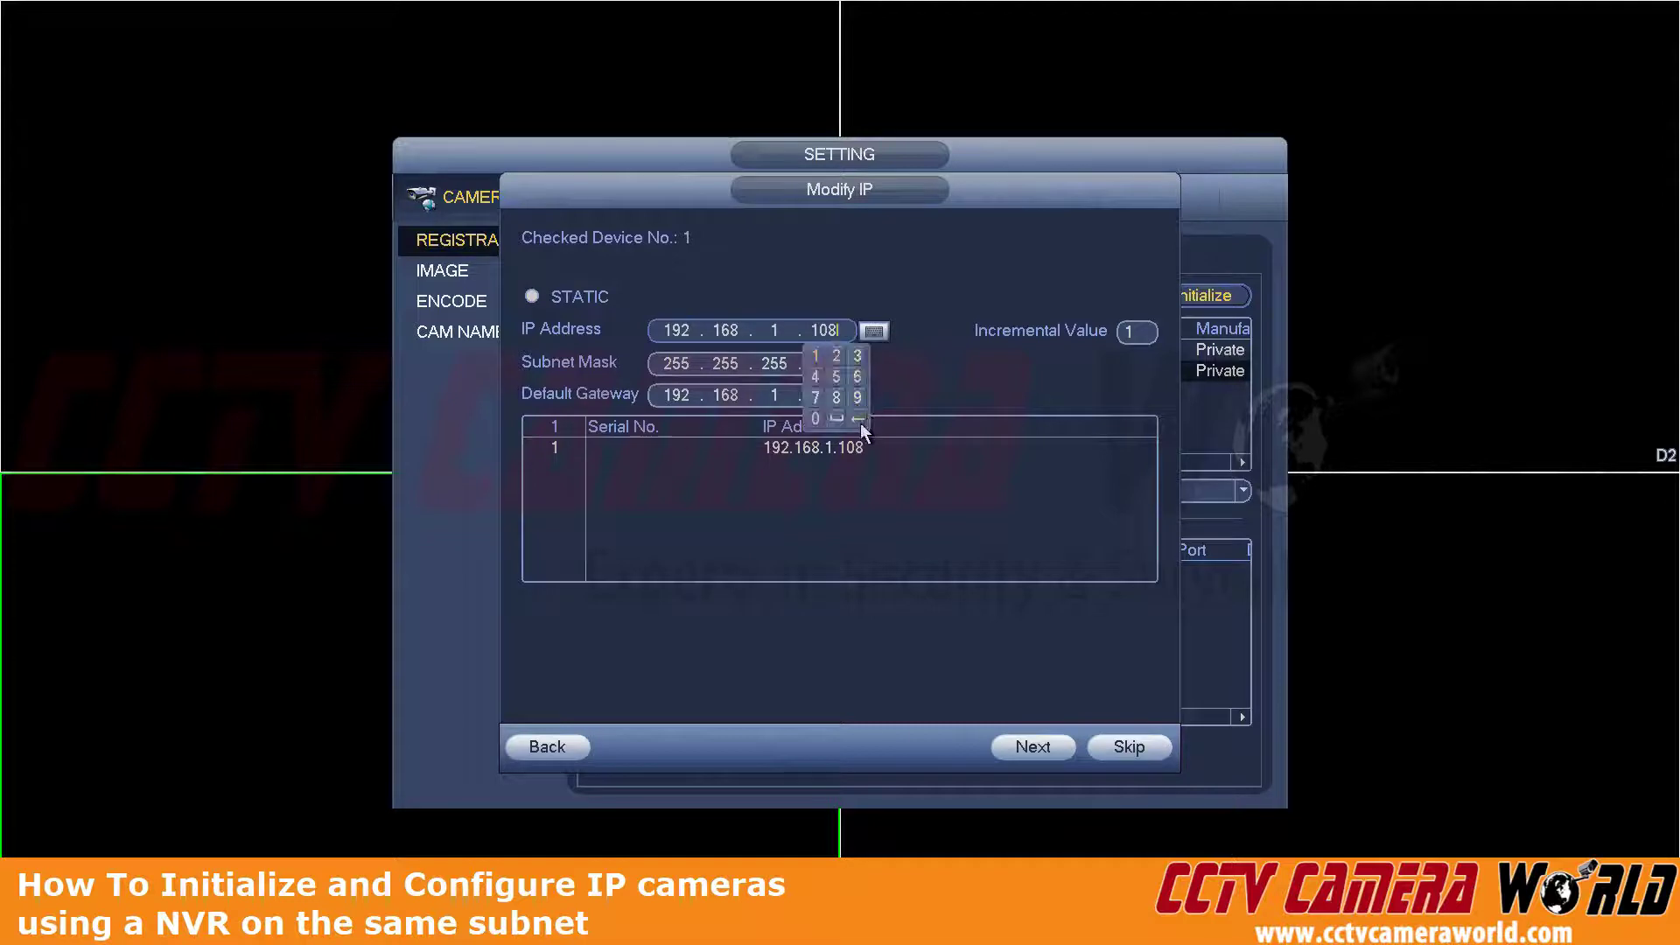
left_click(859, 419)
left_click(859, 419)
left_click(858, 419)
left_click(837, 398)
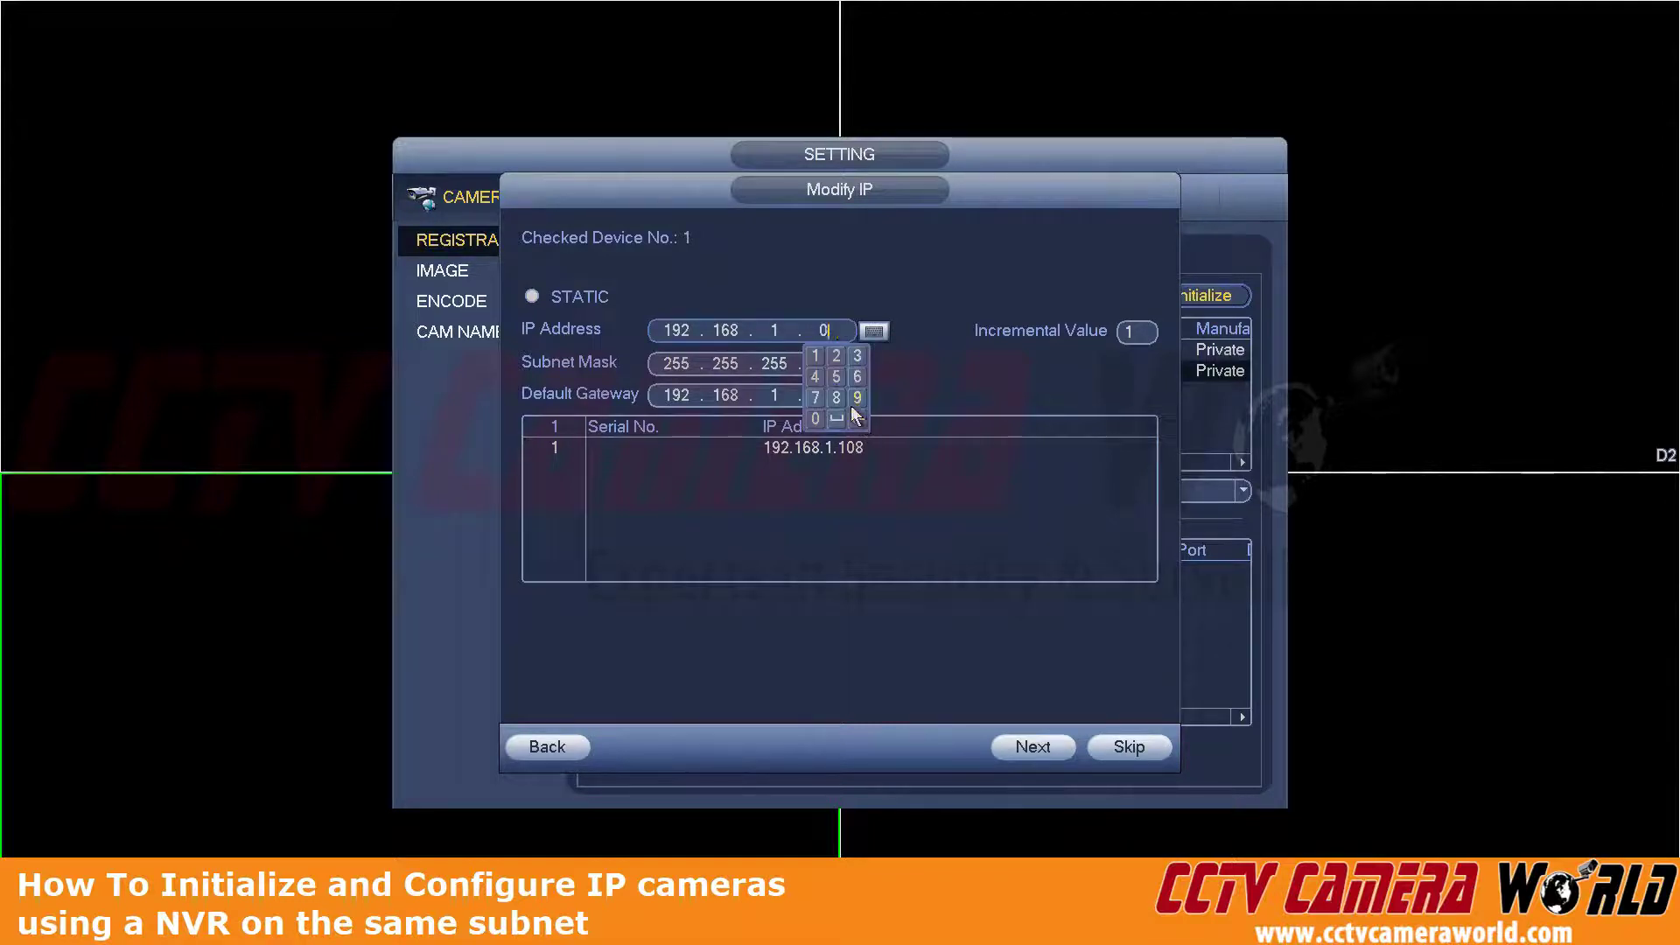
left_click(817, 355)
left_click(857, 285)
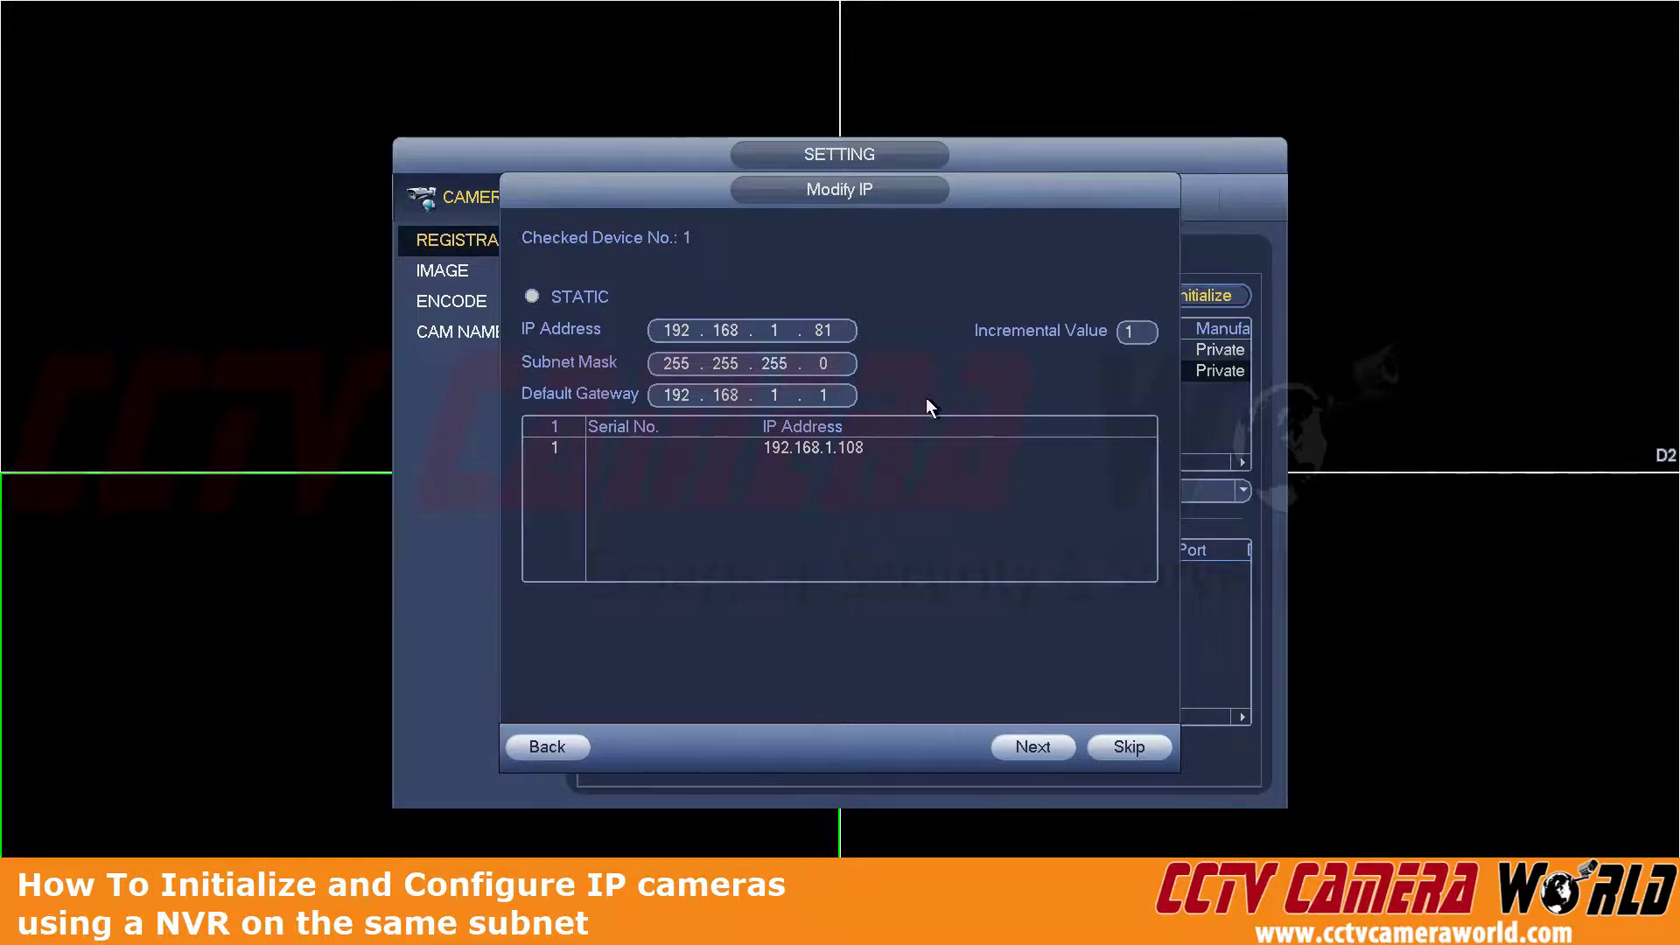
Run the camera initialization with the new IP address, then check its results and finish the wizard.
left_click(826, 330)
left_click(855, 444)
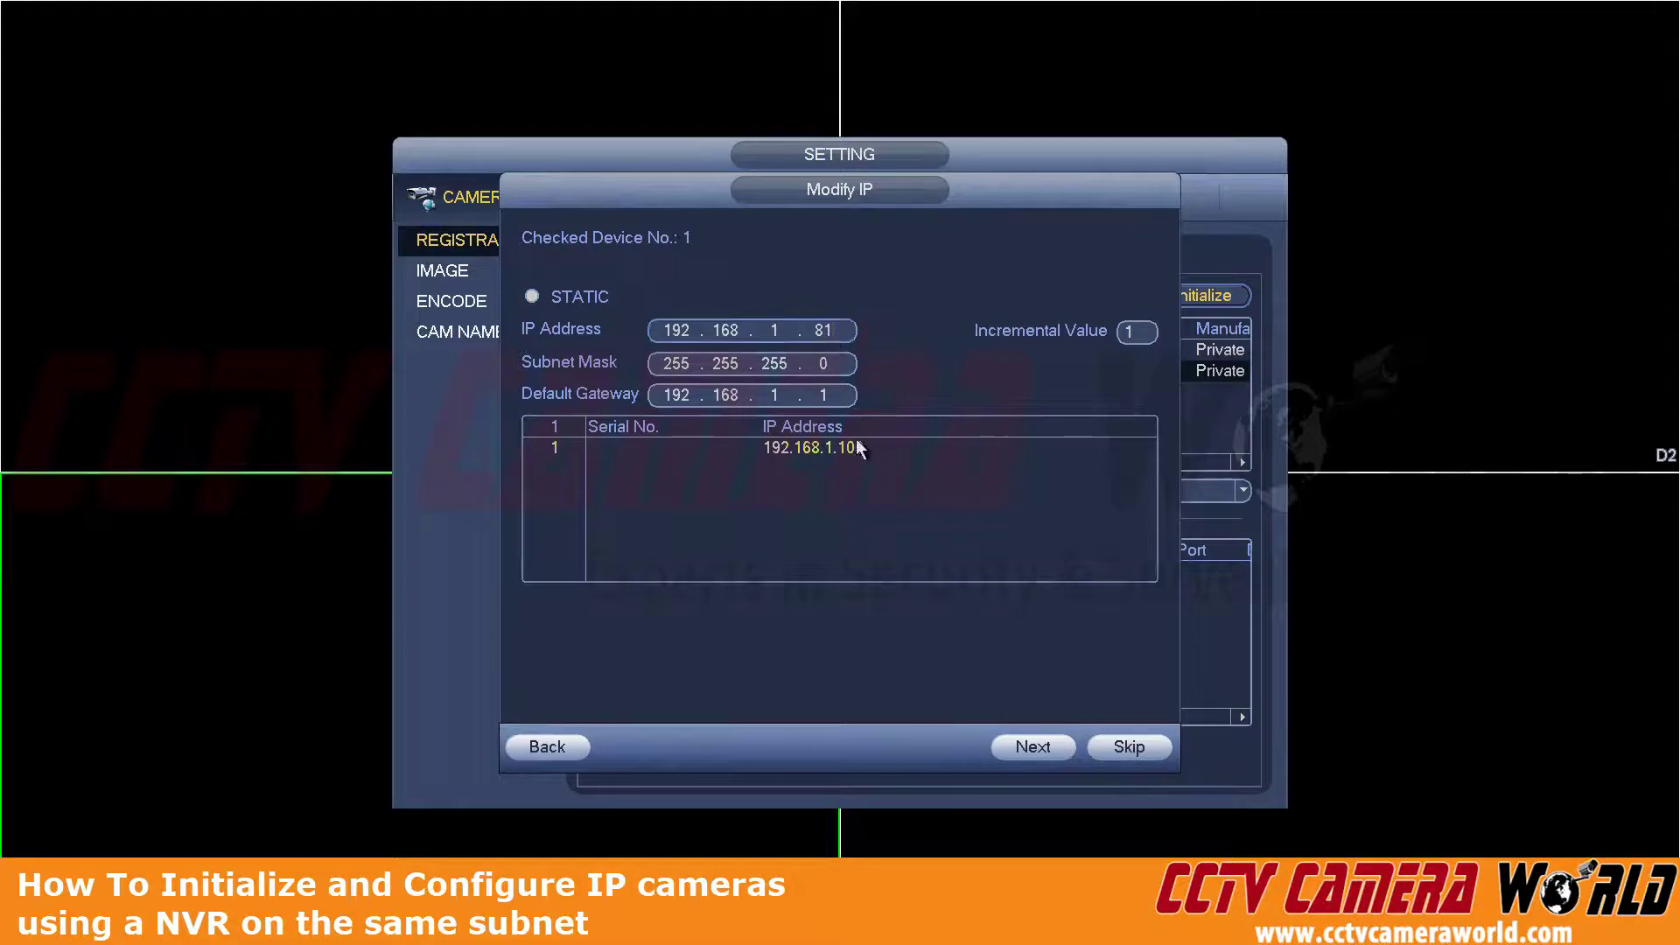
left_click(1015, 747)
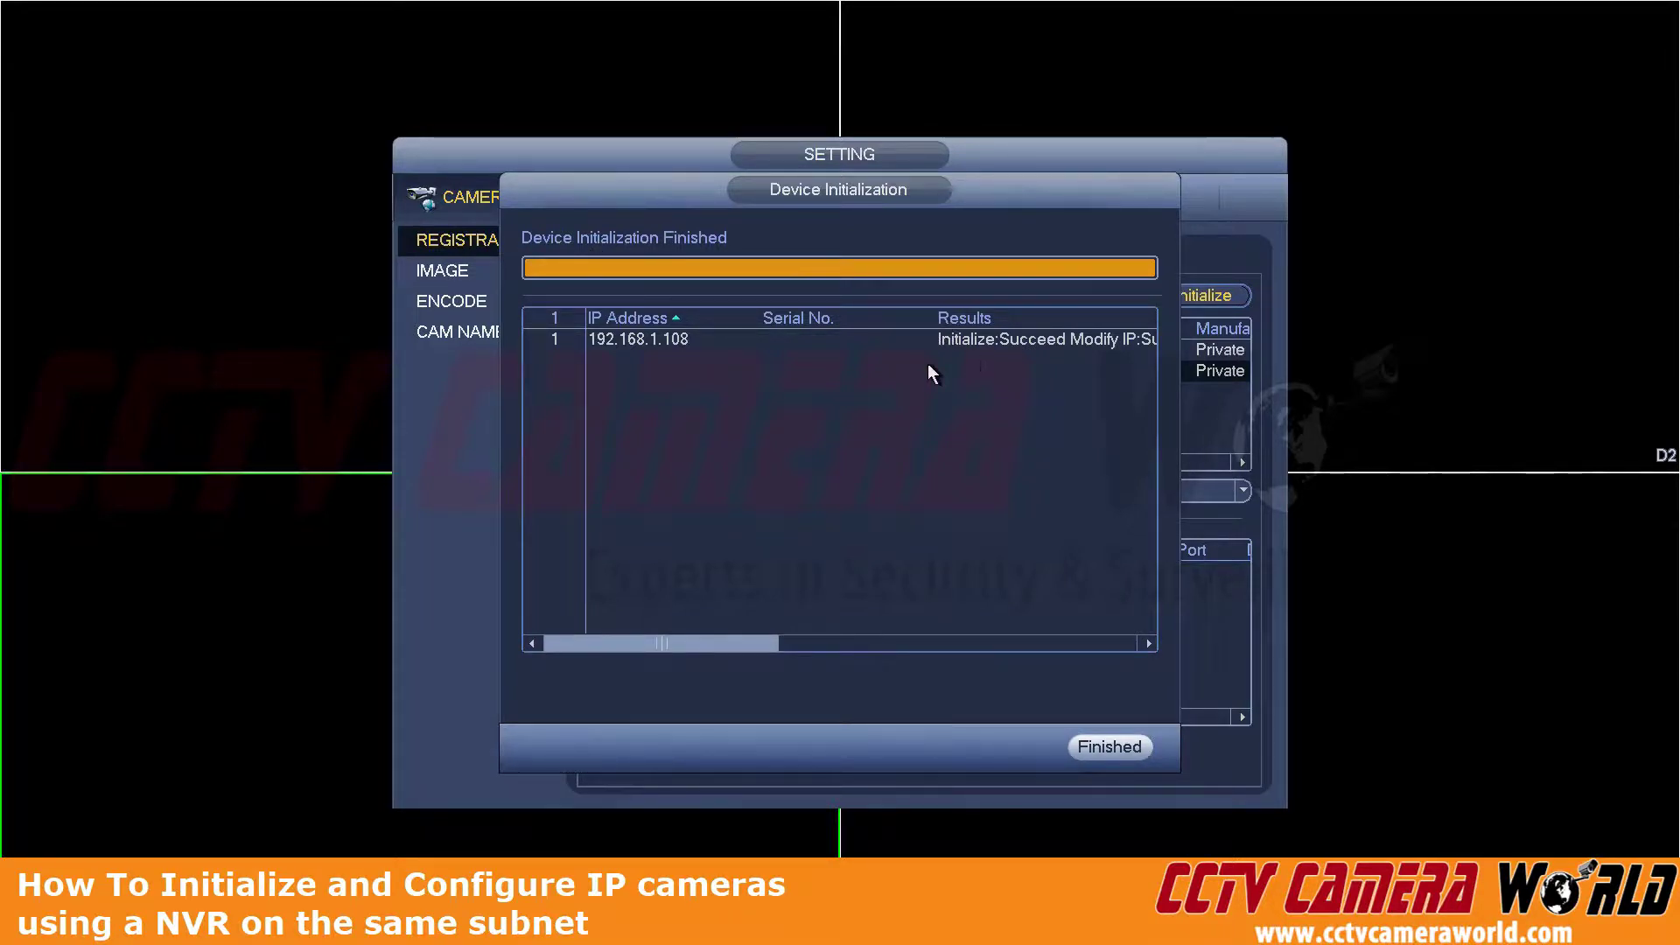
left_click_drag(663, 643, 790, 643)
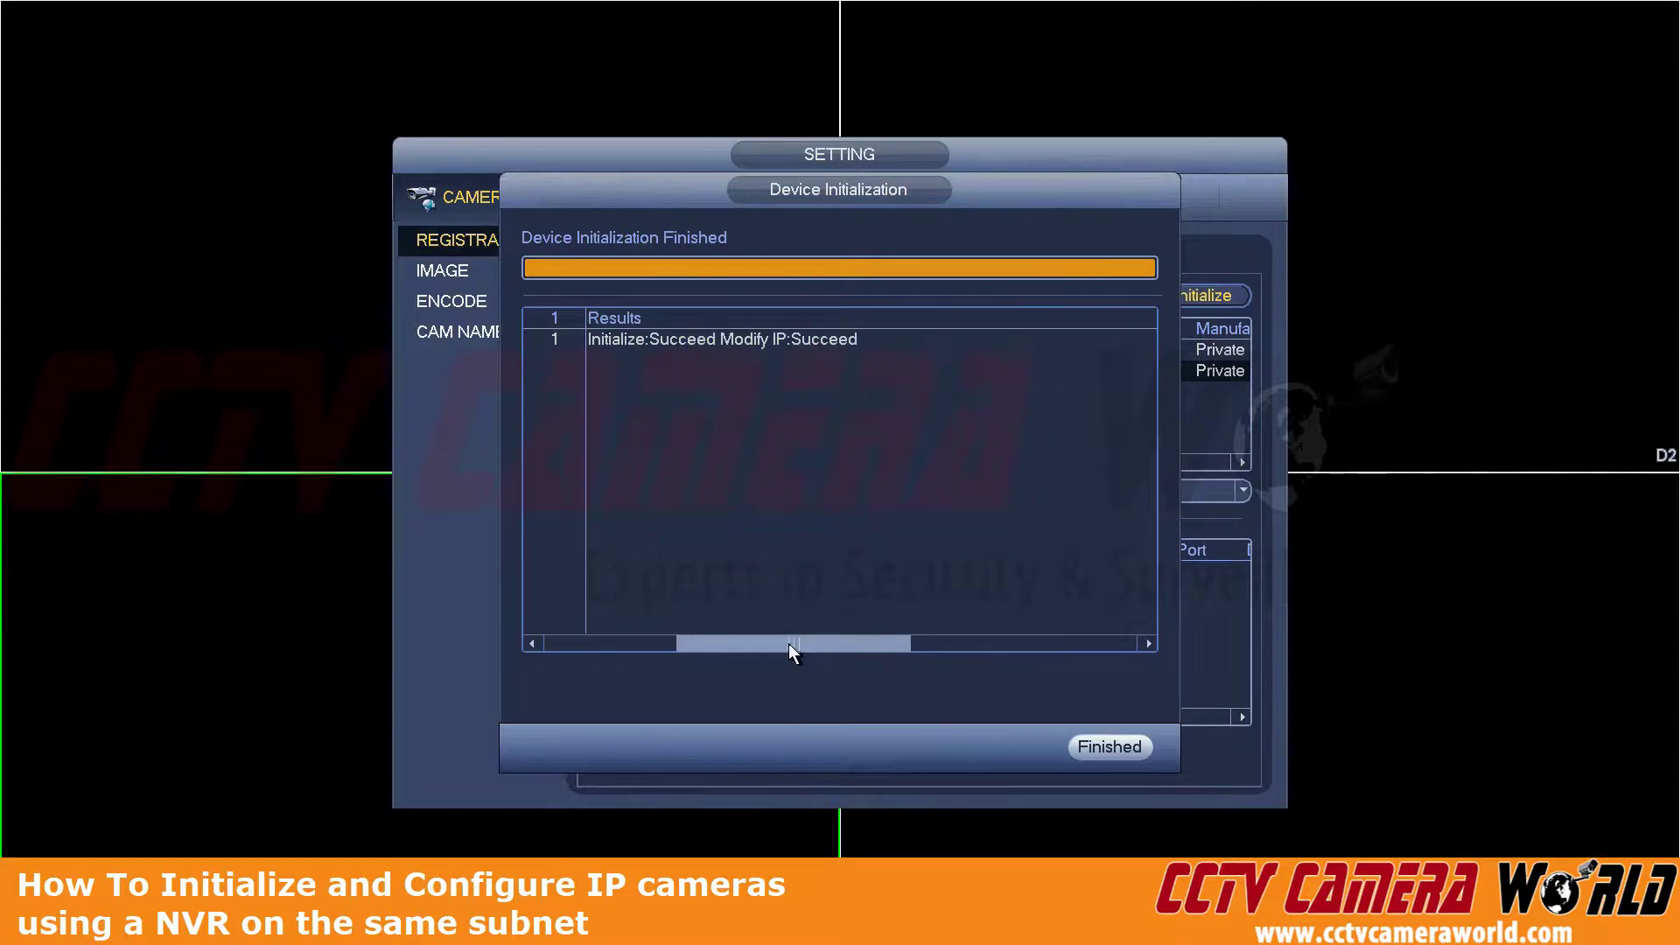
left_click(632, 333)
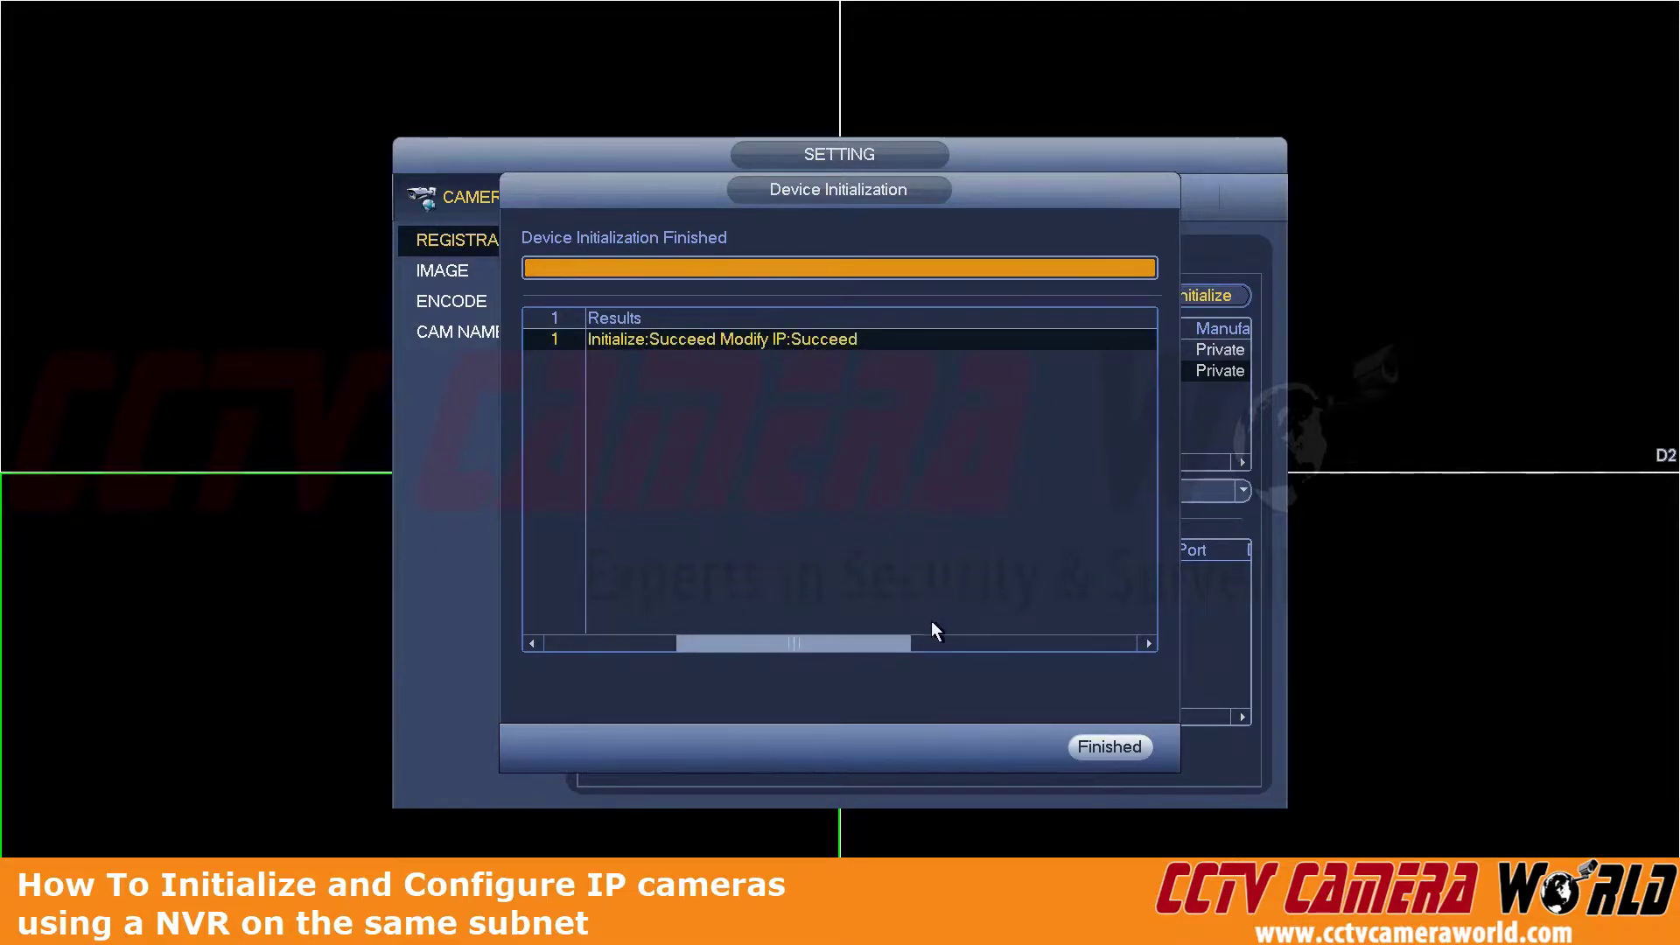
left_click(1085, 756)
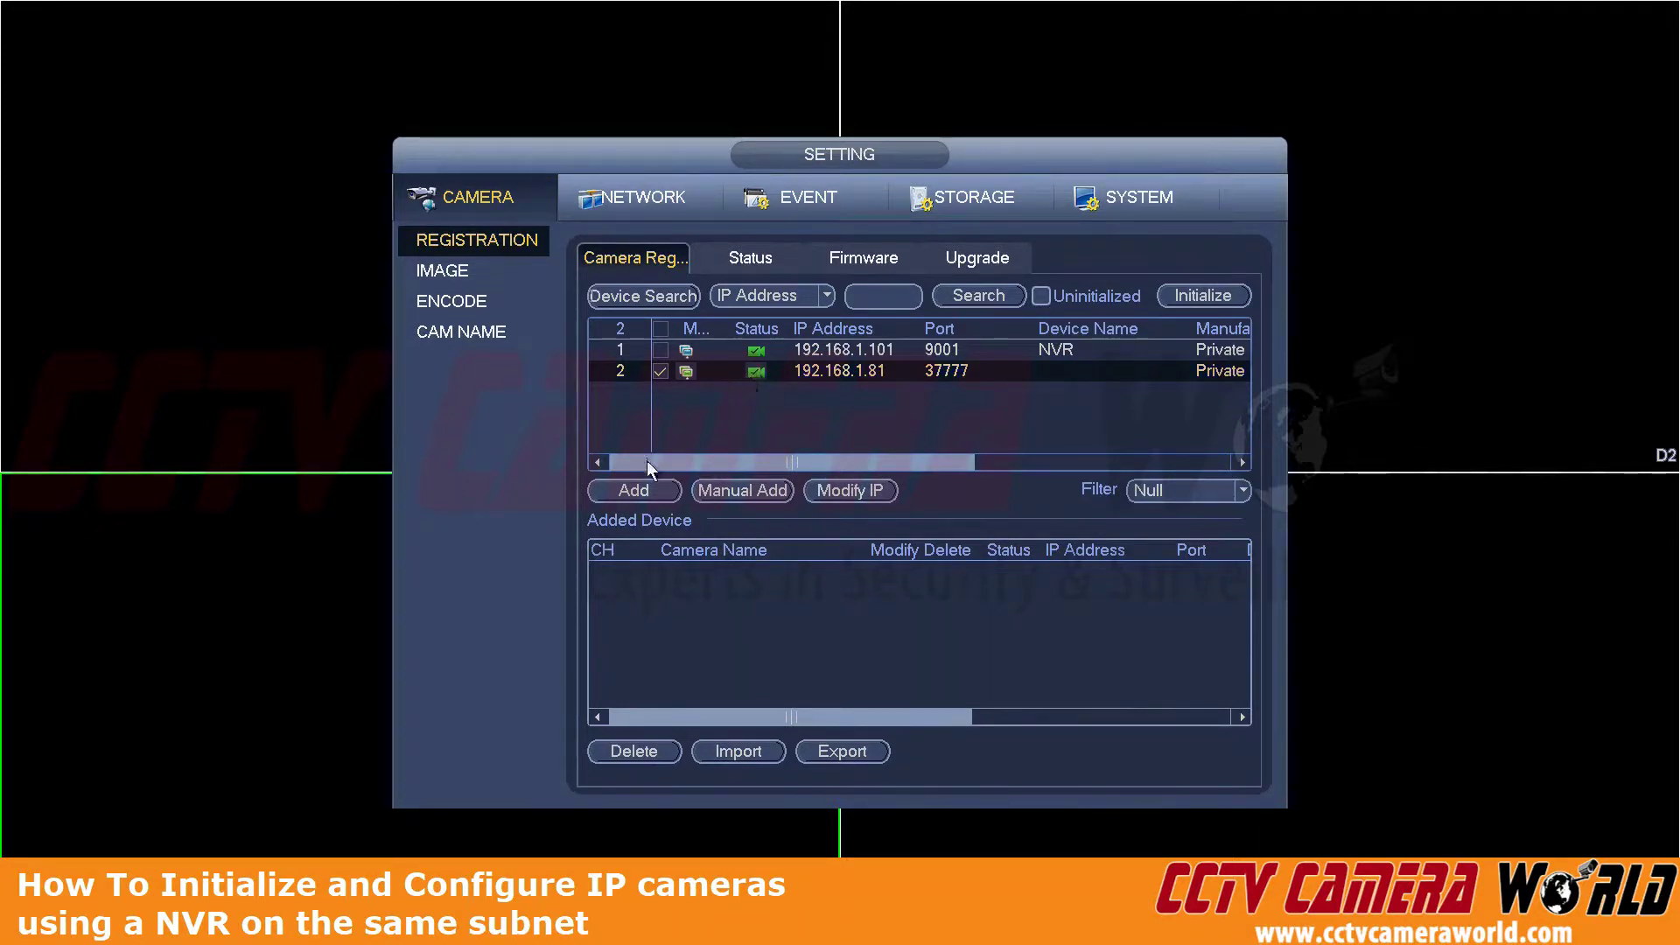
Add the selected camera at 192.168.1.81 to the recorder's added devices and return to the live view.
left_click(646, 491)
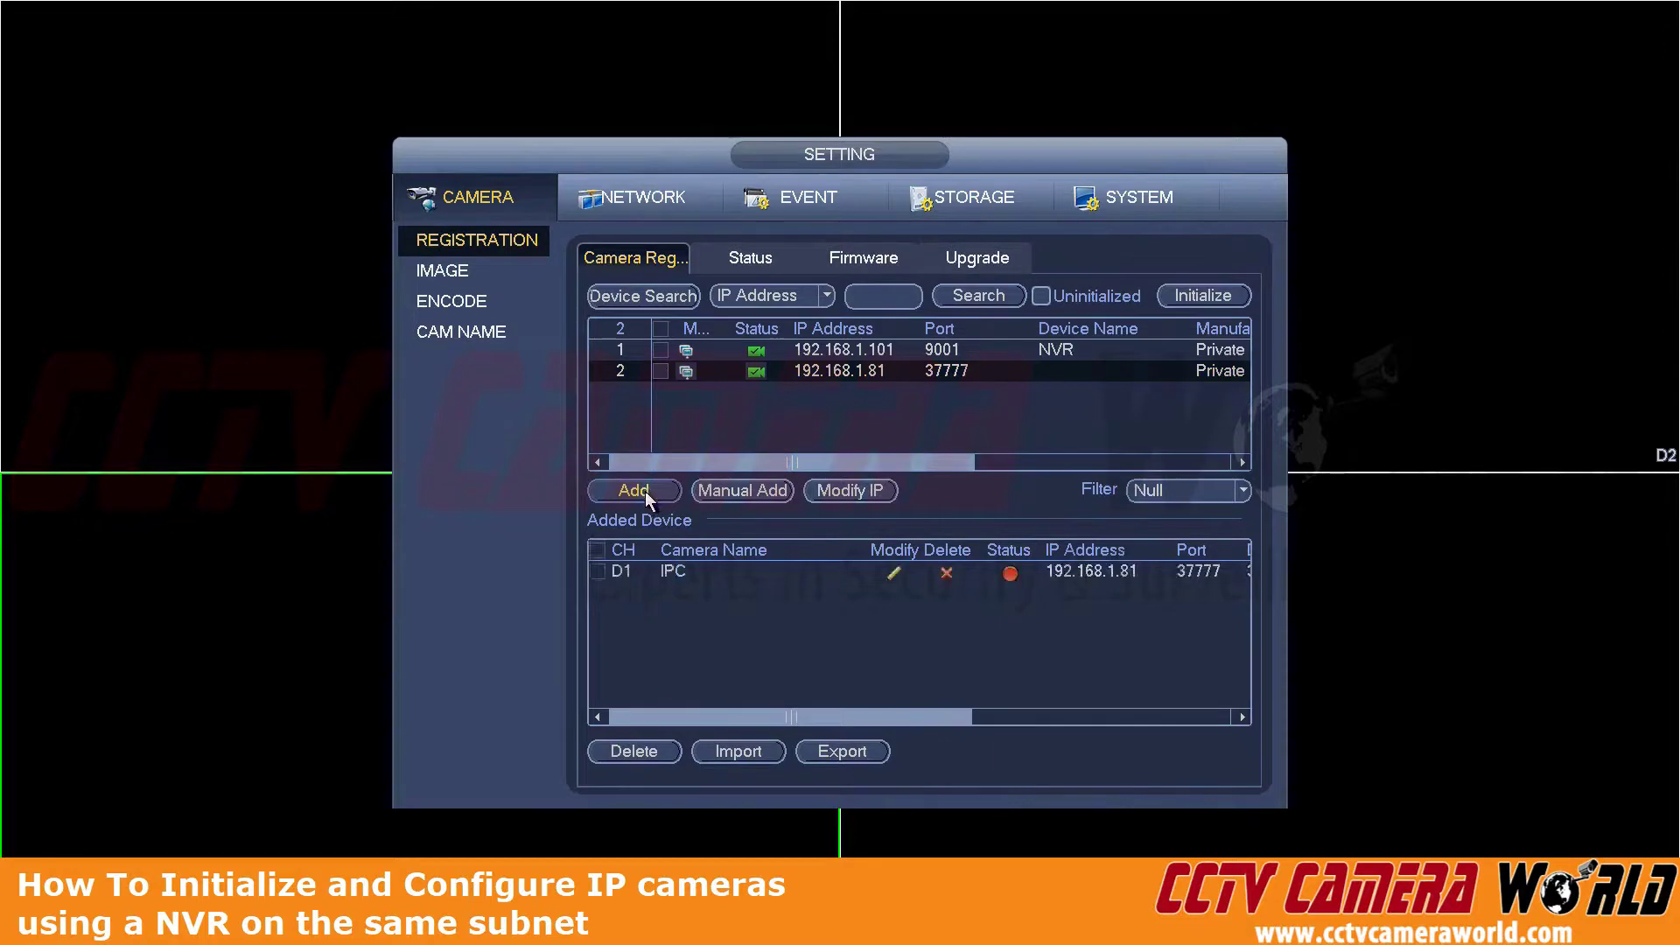
right_click(697, 427)
right_click(685, 435)
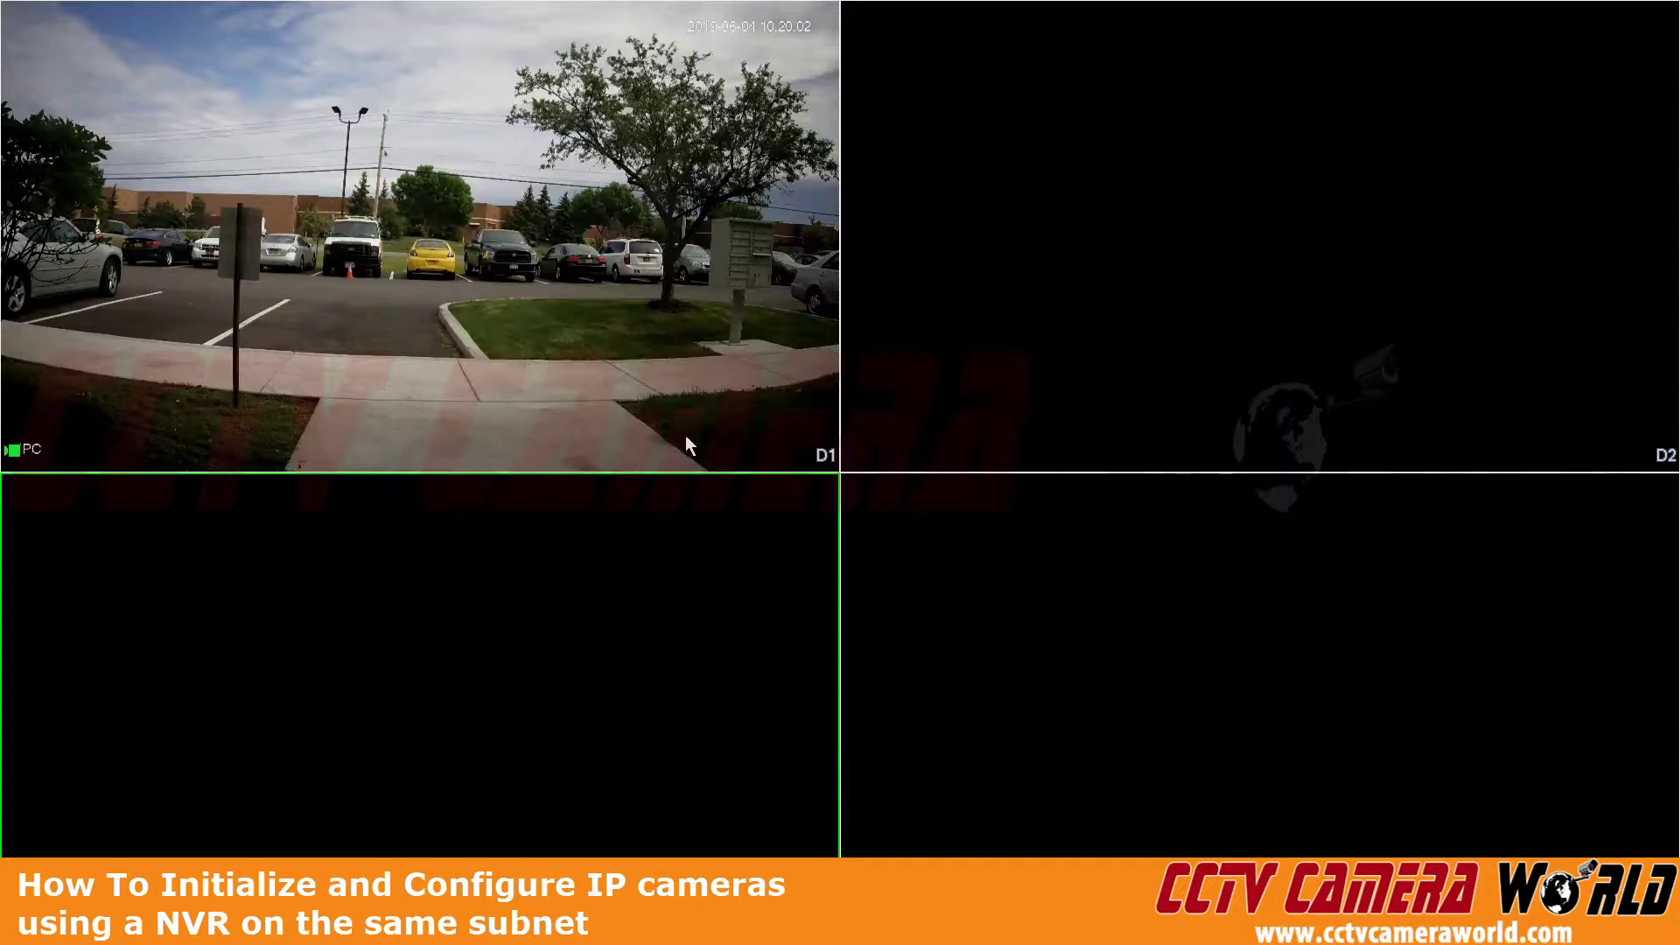